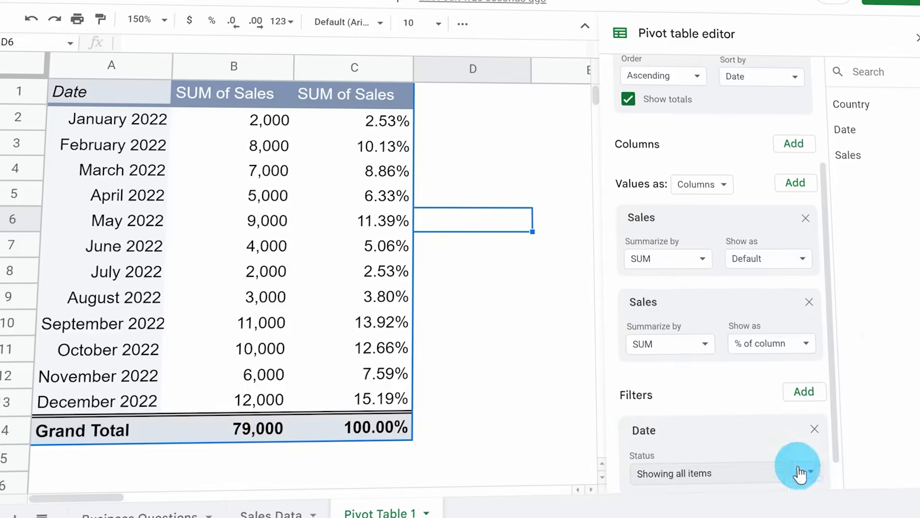
left_click(788, 470)
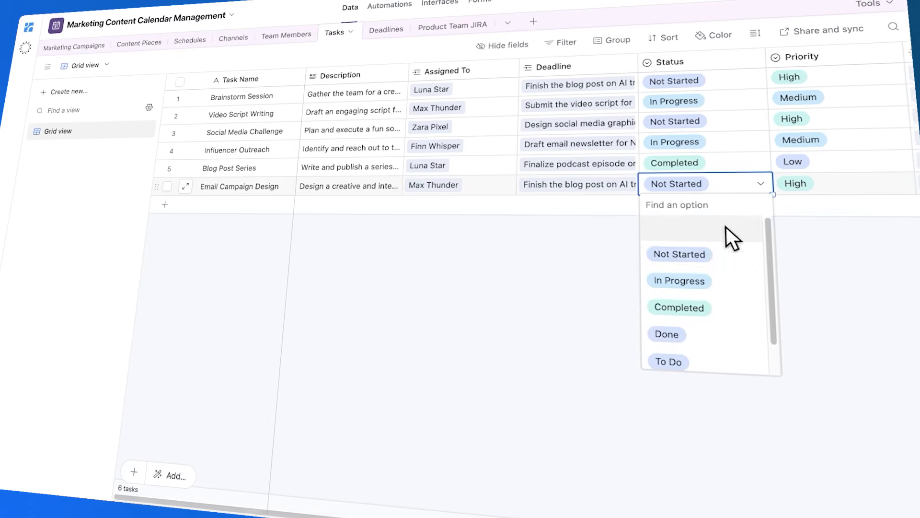
key("Return")
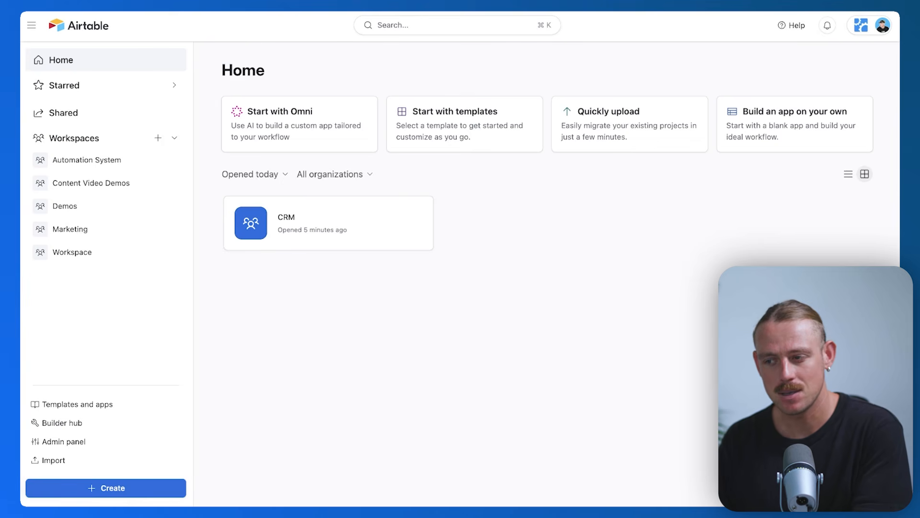
Step: Create a new blank app in the Demos workspace
left_click(98, 486)
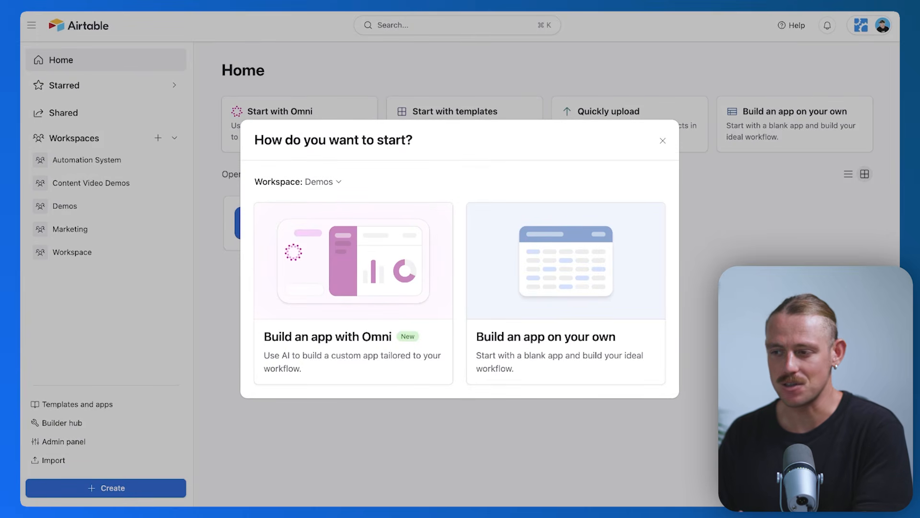
left_click(580, 277)
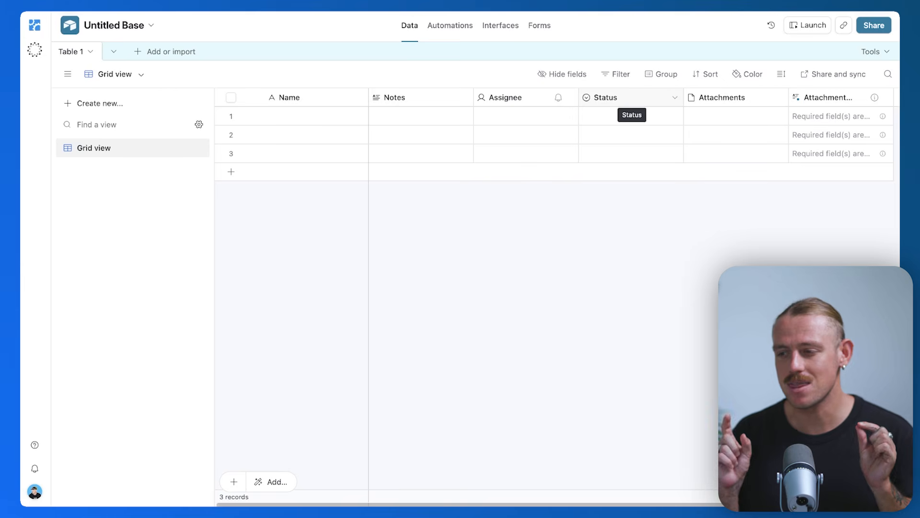
left_click(632, 98)
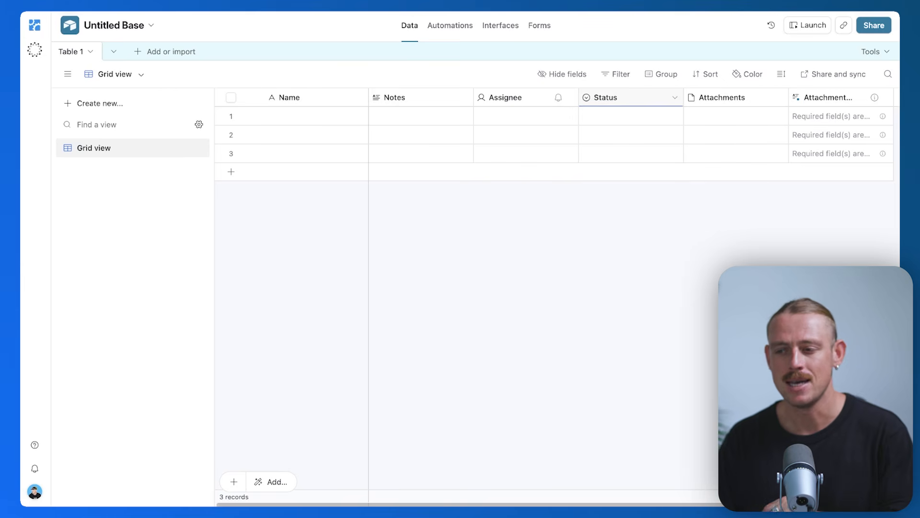
left_click(316, 116)
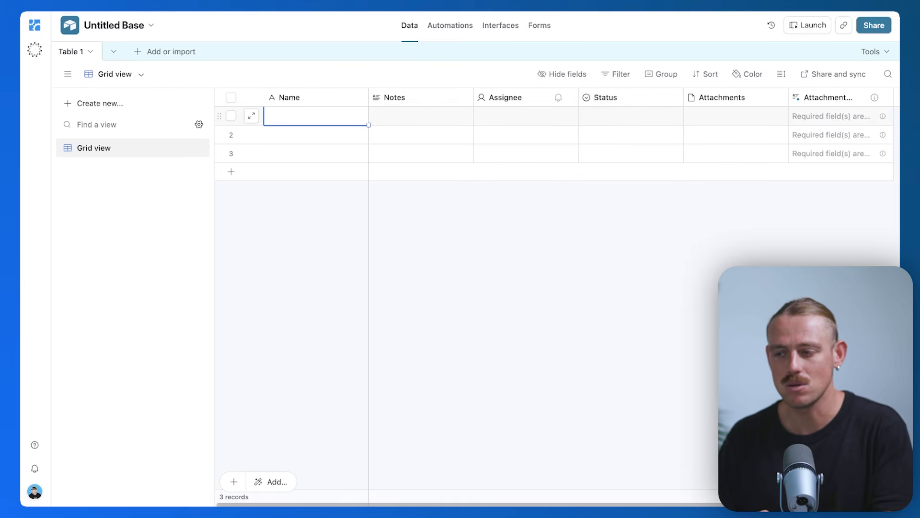
type("Record")
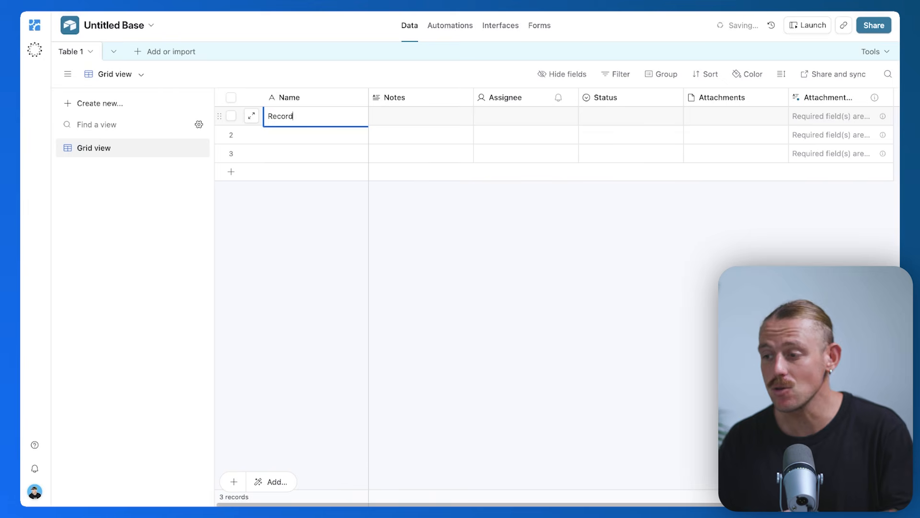
key("ctrl+a")
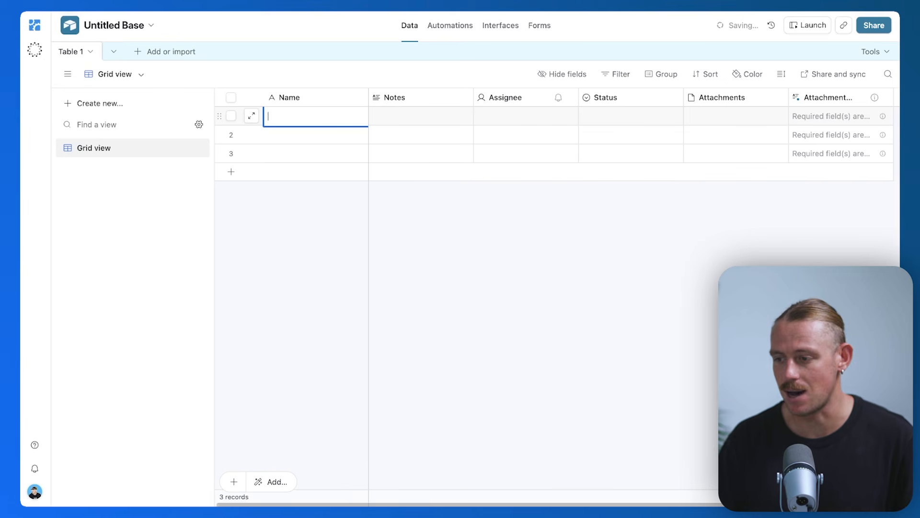
left_click(357, 98)
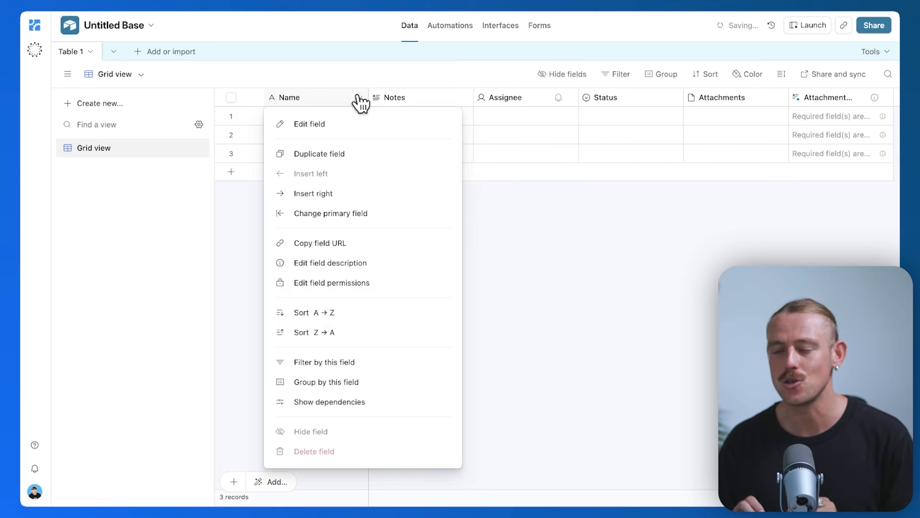
key("Escape")
Step: Rename Table 1 as Contacts, with each record called Contact
left_click(88, 52)
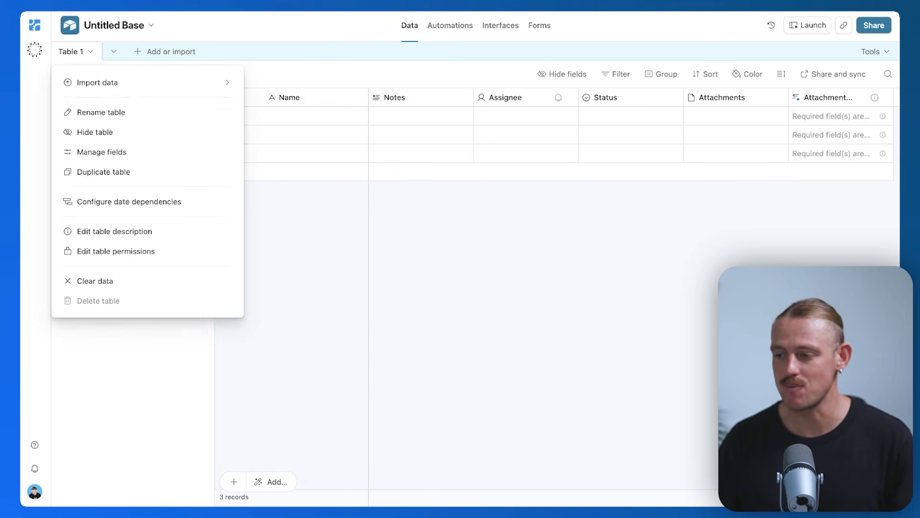
left_click(110, 113)
type("Contacts")
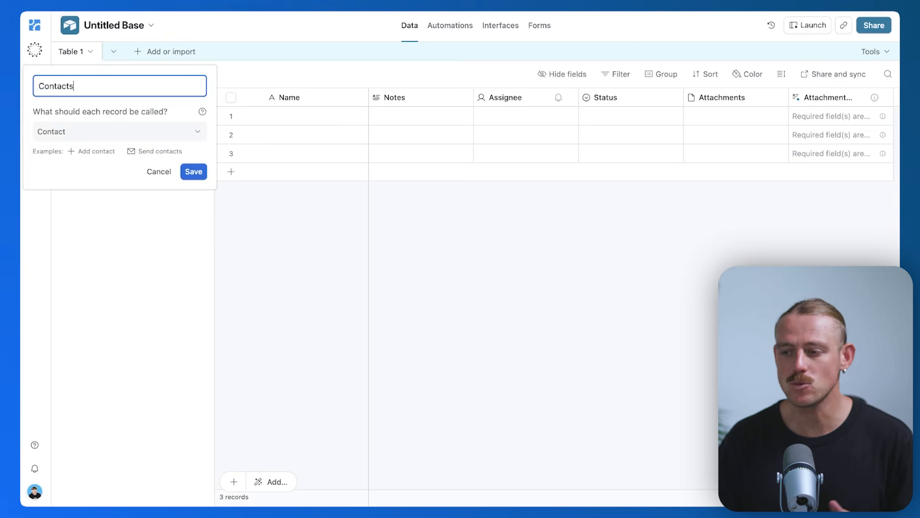
key("Return")
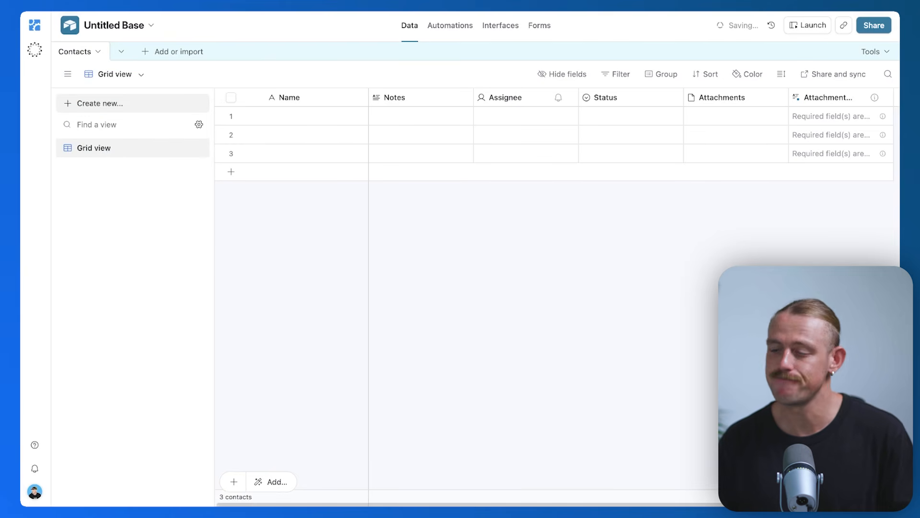
Step: Turn the Notes field into an Email field and add a single line text field named Company
double_click(465, 99)
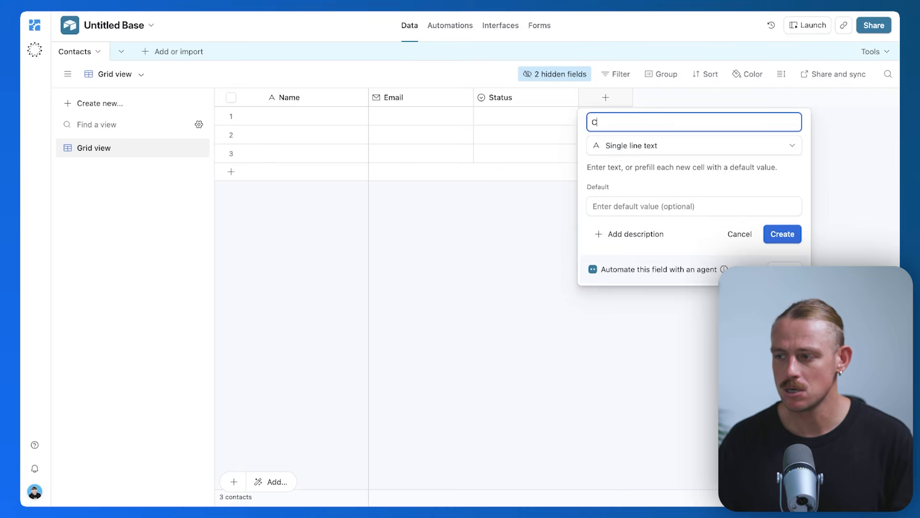
type("ompany")
key("Return")
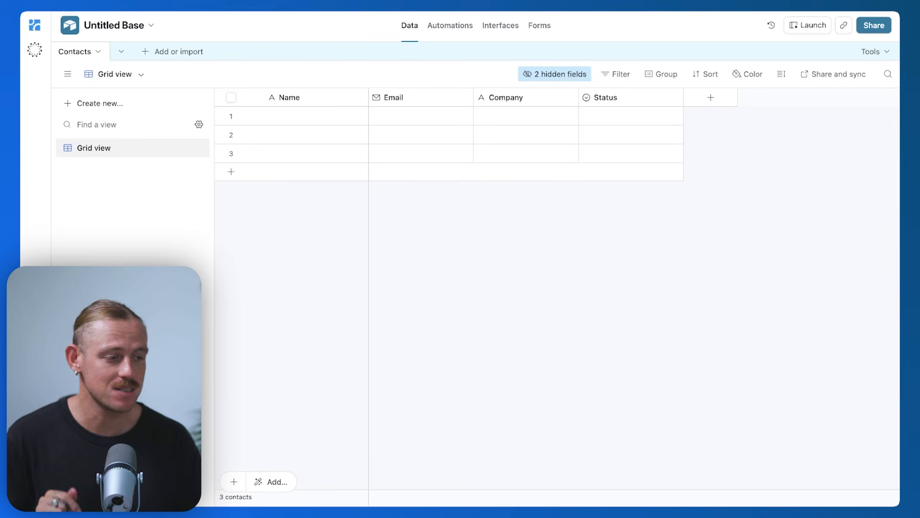
Step: Open the Status field of the Contacts table for editing
left_click(617, 119)
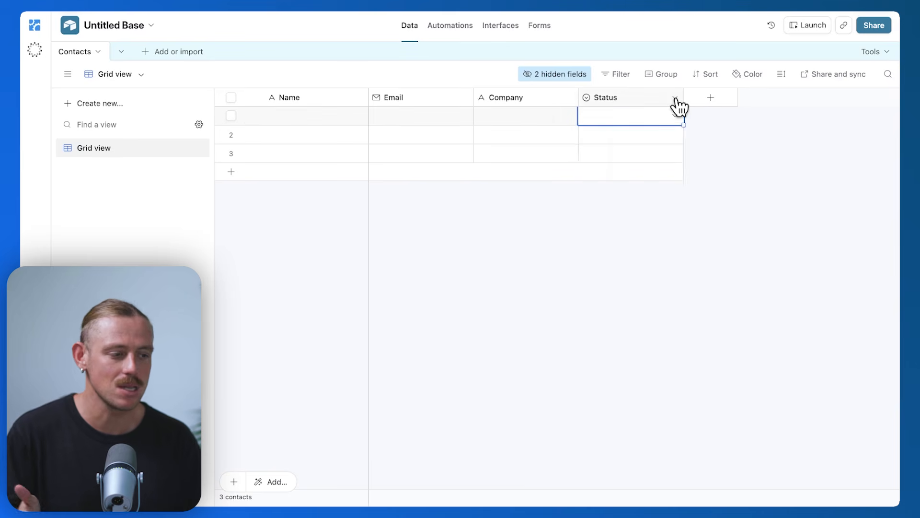
left_click(675, 101)
left_click(633, 123)
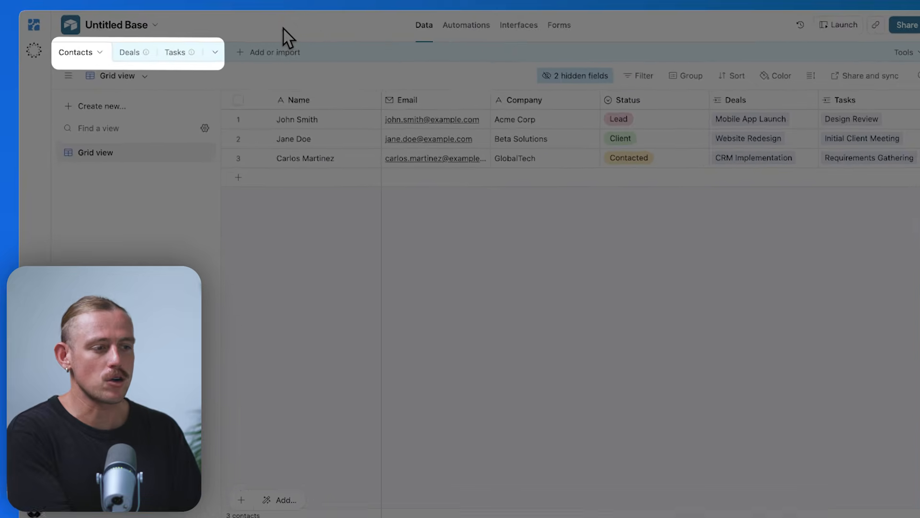
Step: Review the linked records in the Deals and Tasks tables, return to Contacts and expand its first record
left_click(129, 51)
left_click(175, 52)
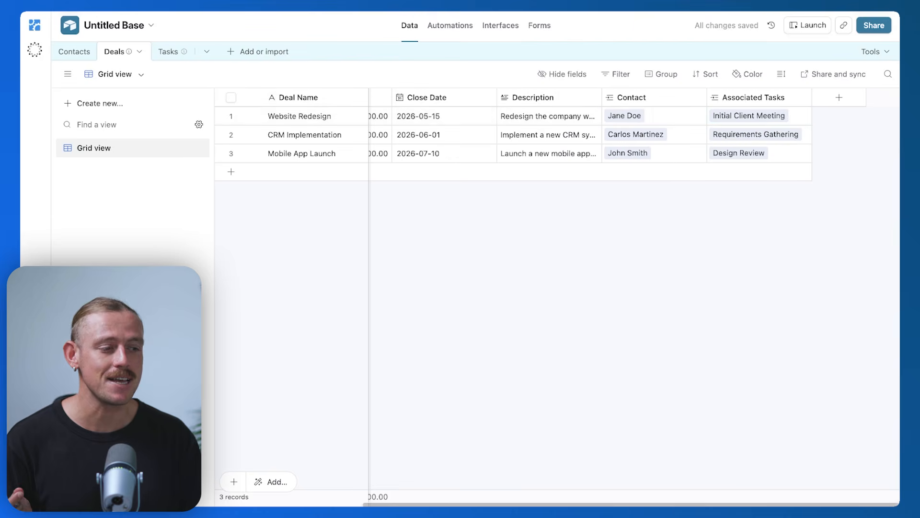
left_click(167, 52)
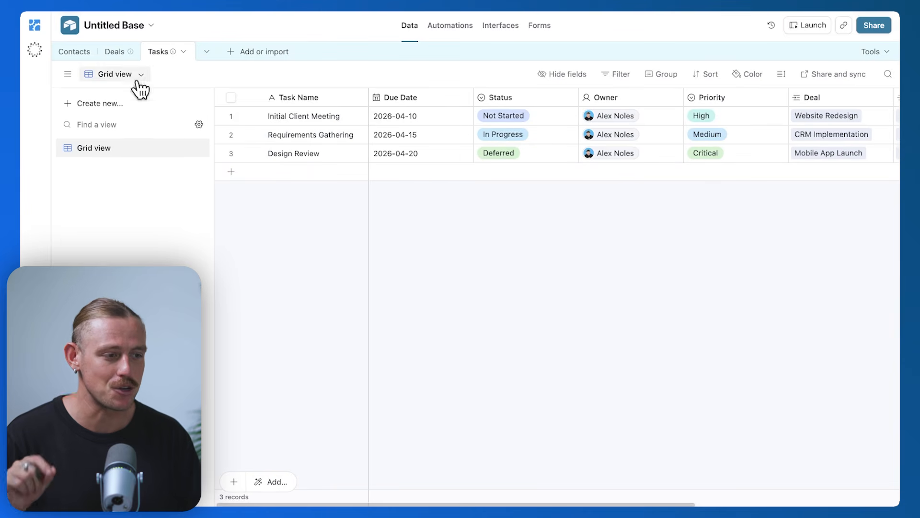
left_click(78, 51)
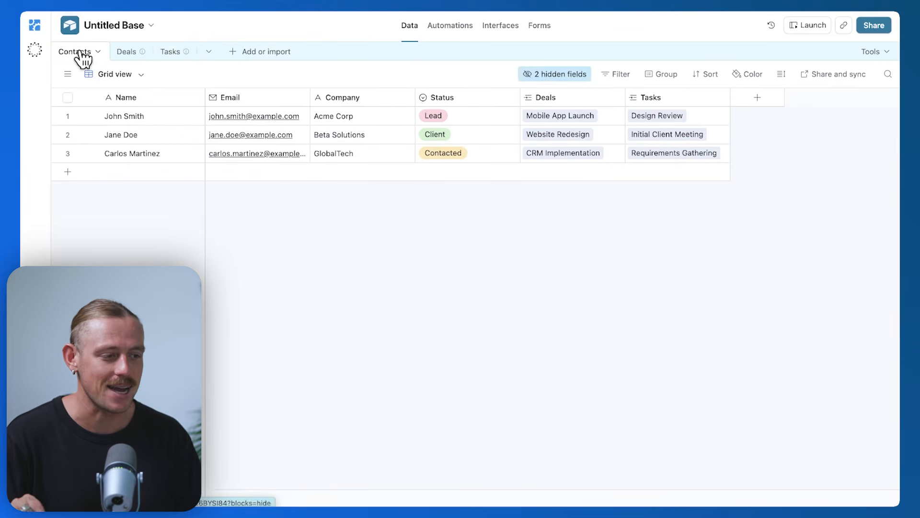
left_click(89, 117)
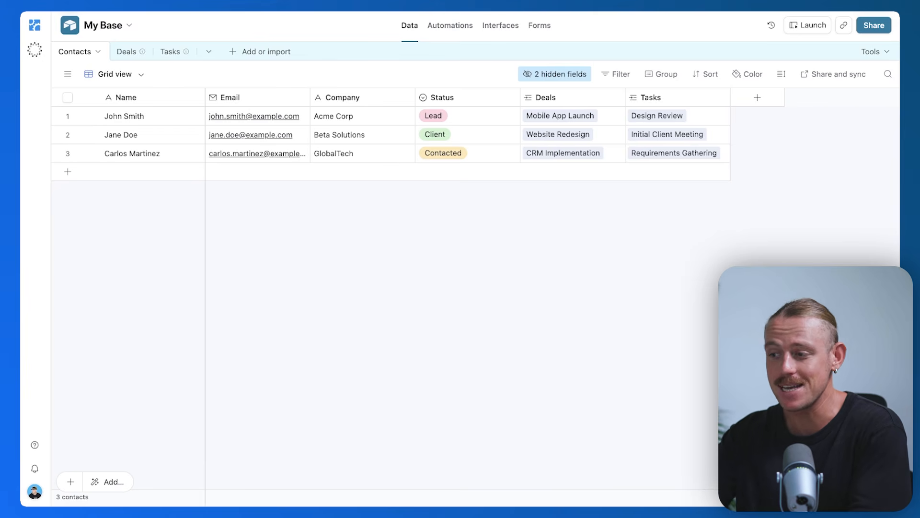
Step: Create a collaborative Kanban view of Contacts stacked by Status and move the Lead card to the Contacted stack
left_click(68, 74)
left_click(105, 109)
left_click(280, 169)
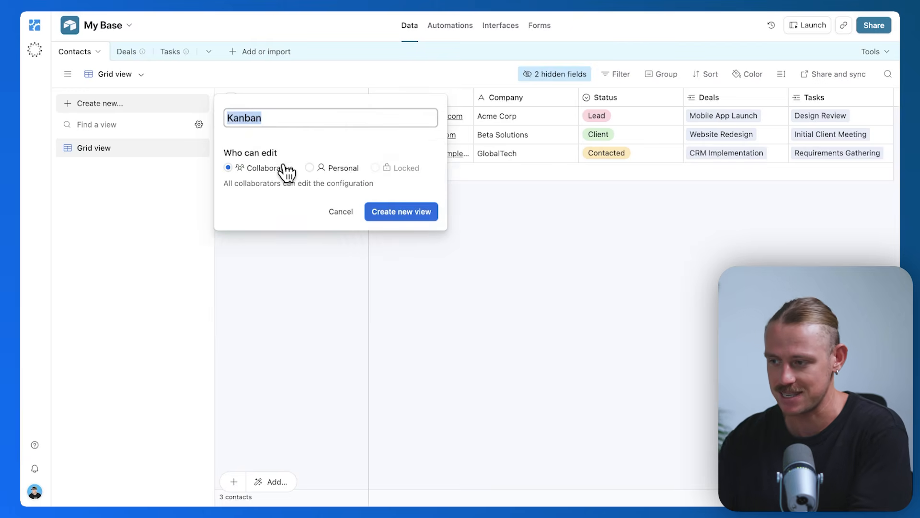
left_click(398, 214)
left_click(488, 275)
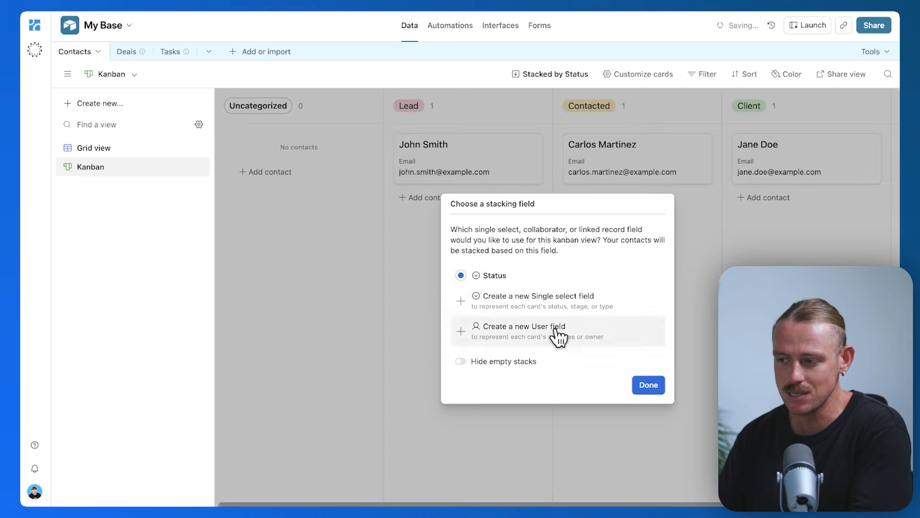
left_click(650, 385)
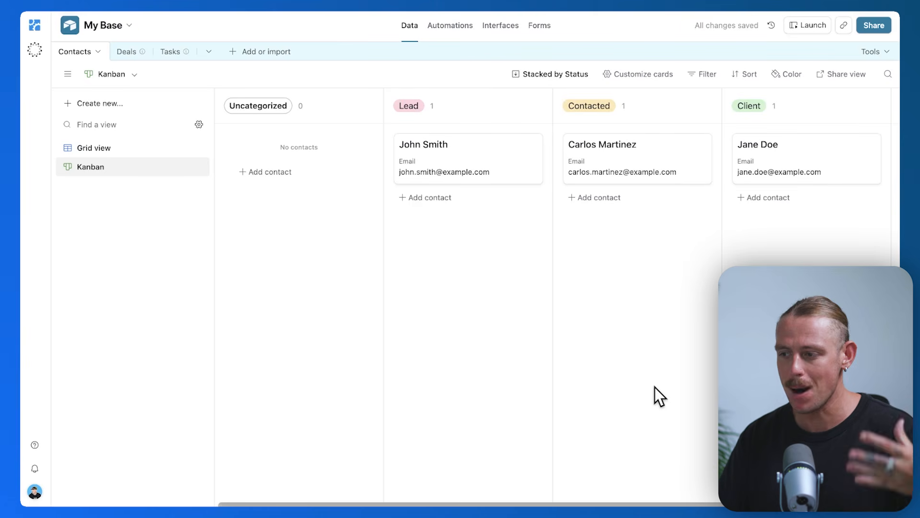
left_click_drag(501, 163, 676, 228)
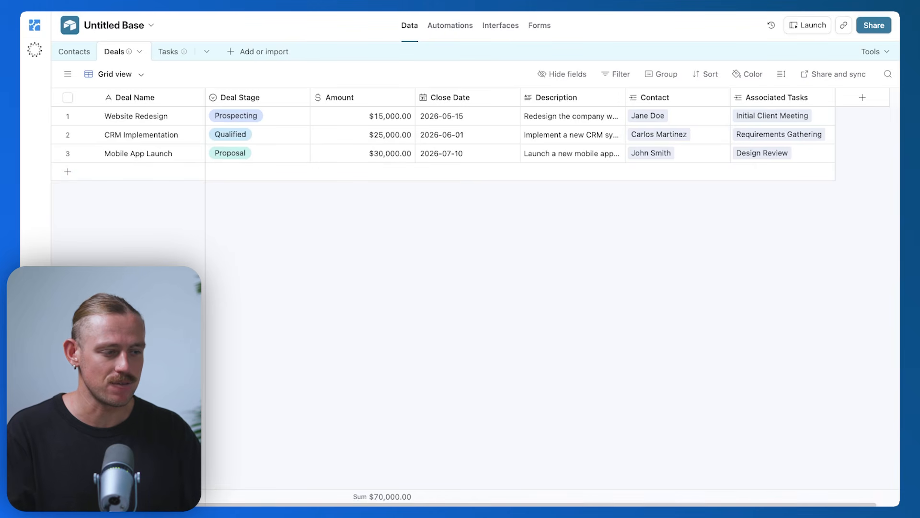
Step: Switch from Deals to the Contacts table and expand the first contact to view its details
left_click(75, 53)
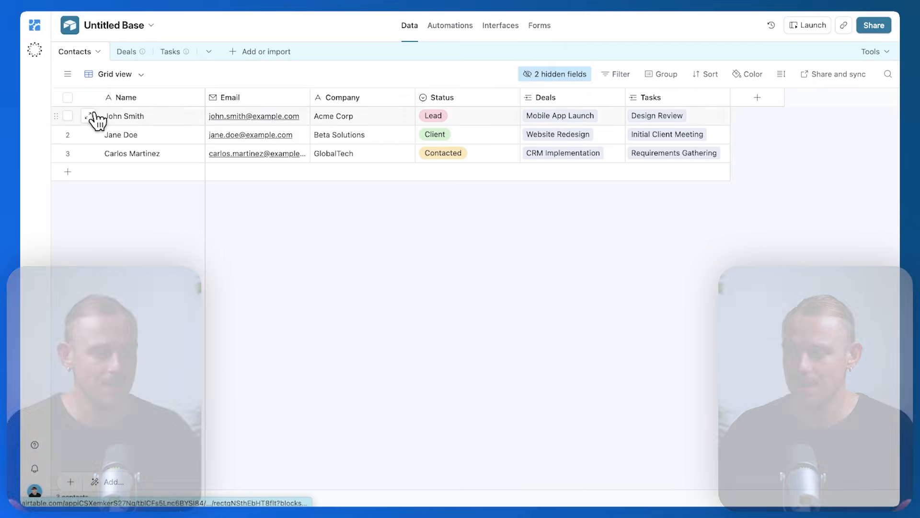
left_click(93, 115)
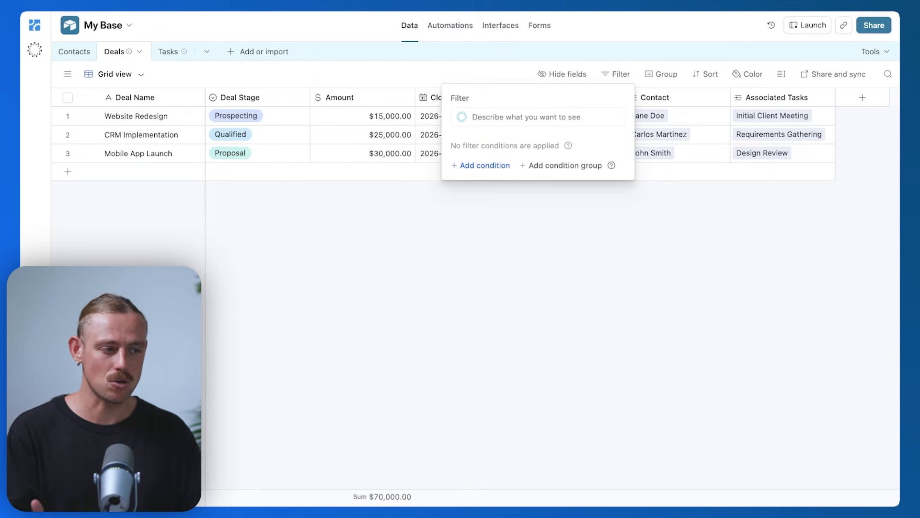
Step: Filter the Deals grid view to records where Deal Stage is Closed Won
left_click(494, 165)
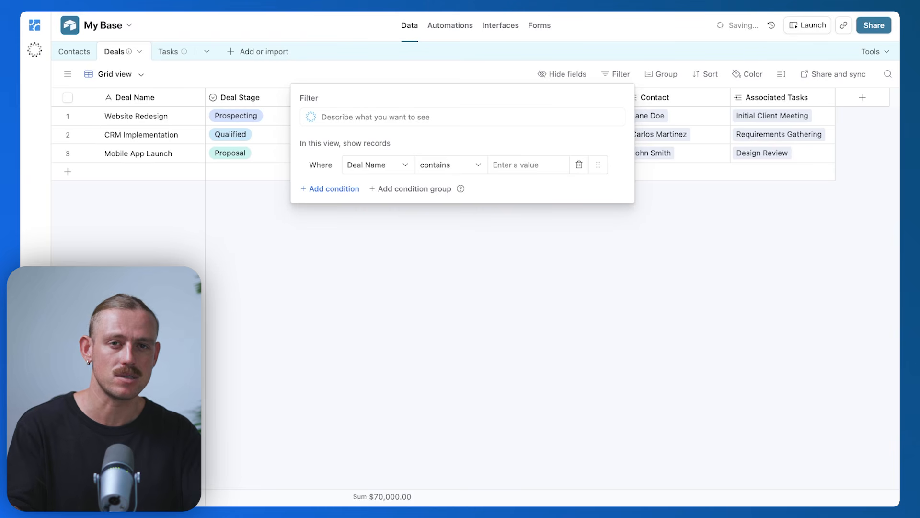
left_click(407, 165)
left_click(394, 210)
left_click(493, 164)
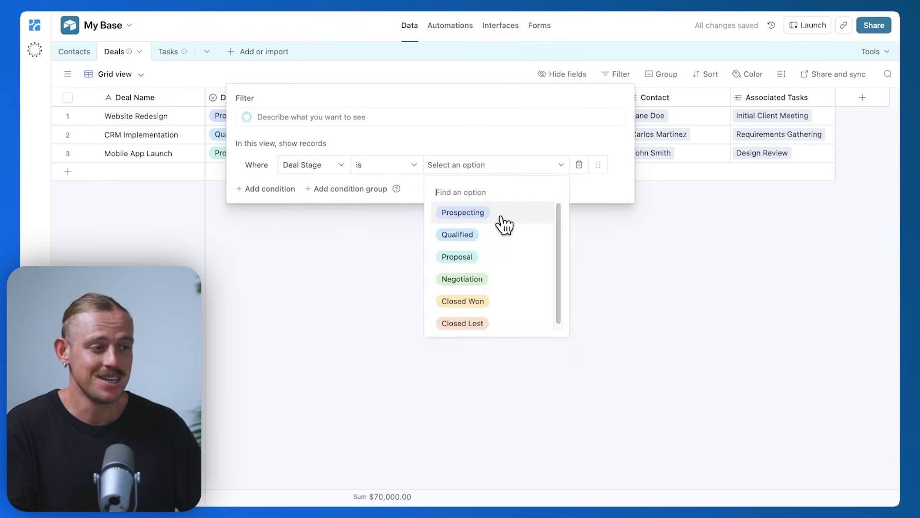
left_click(462, 300)
key("Escape")
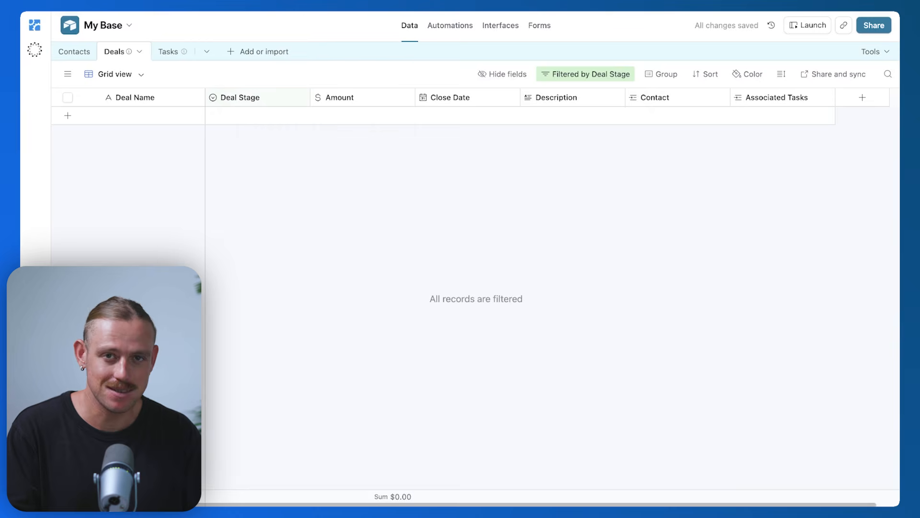